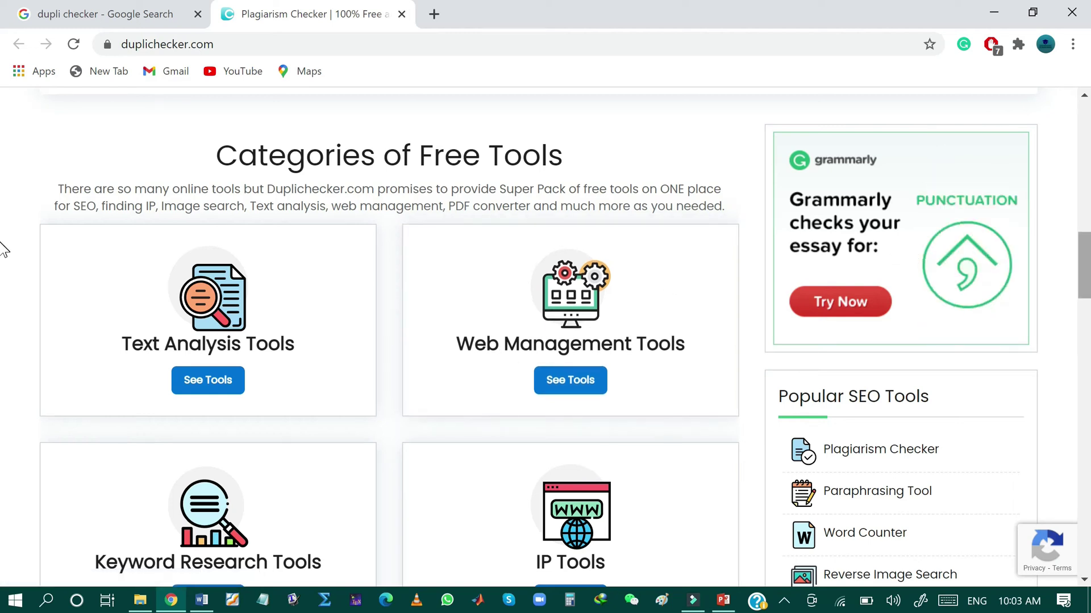
Step: Examine the categories of free tools offered on the Dupli Checker home page, from text analysis to binary tools
scroll(4, 256, down, 2)
scroll(5, 278, down, 4)
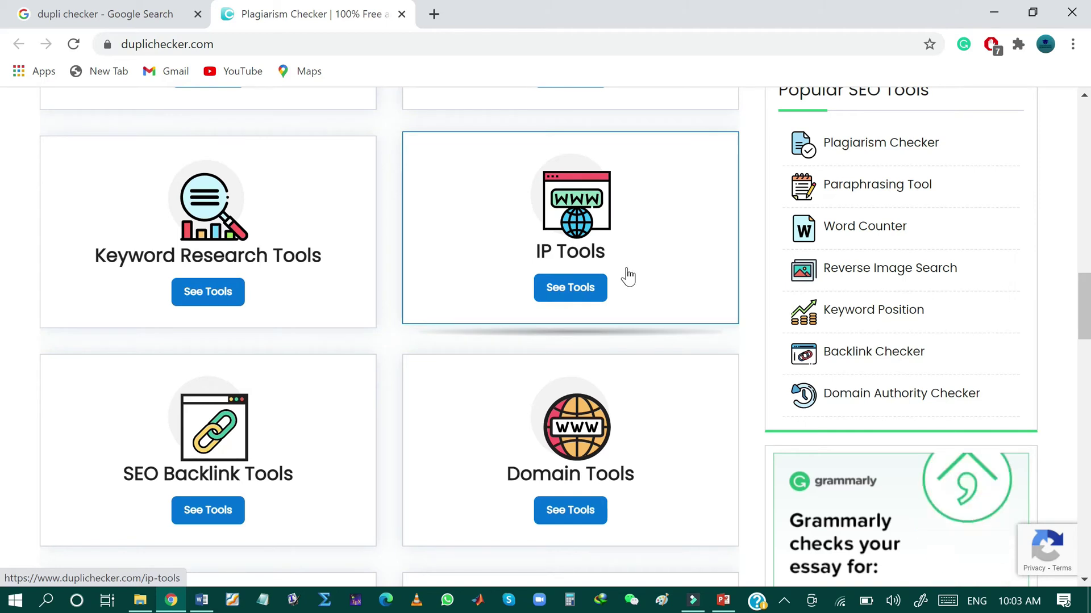
scroll(3, 326, down, 2)
scroll(3, 329, down, 2)
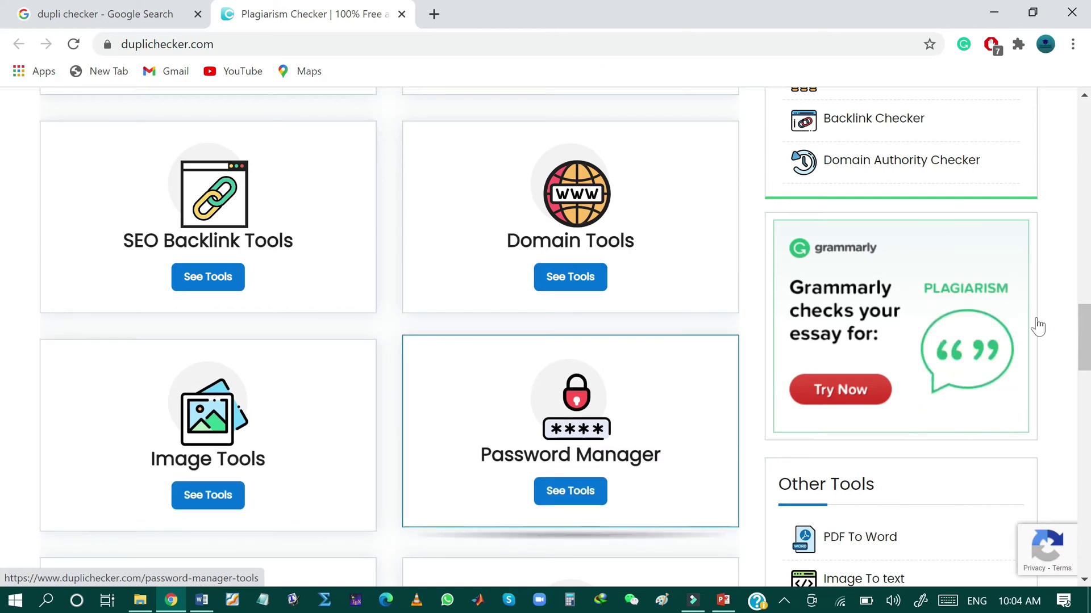
scroll(5, 341, down, 7)
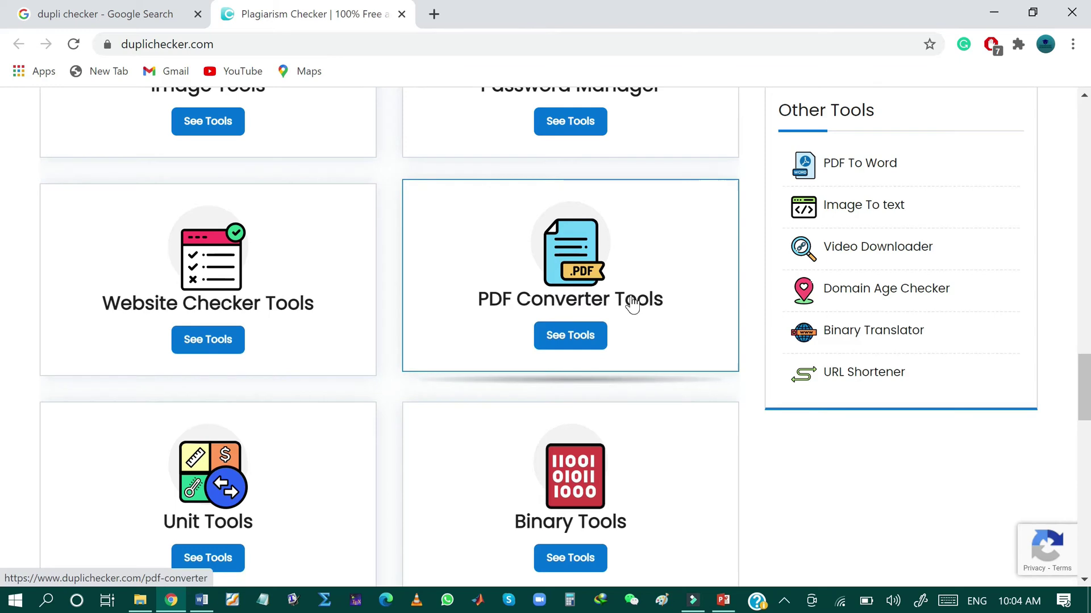
scroll(4, 431, down, 4)
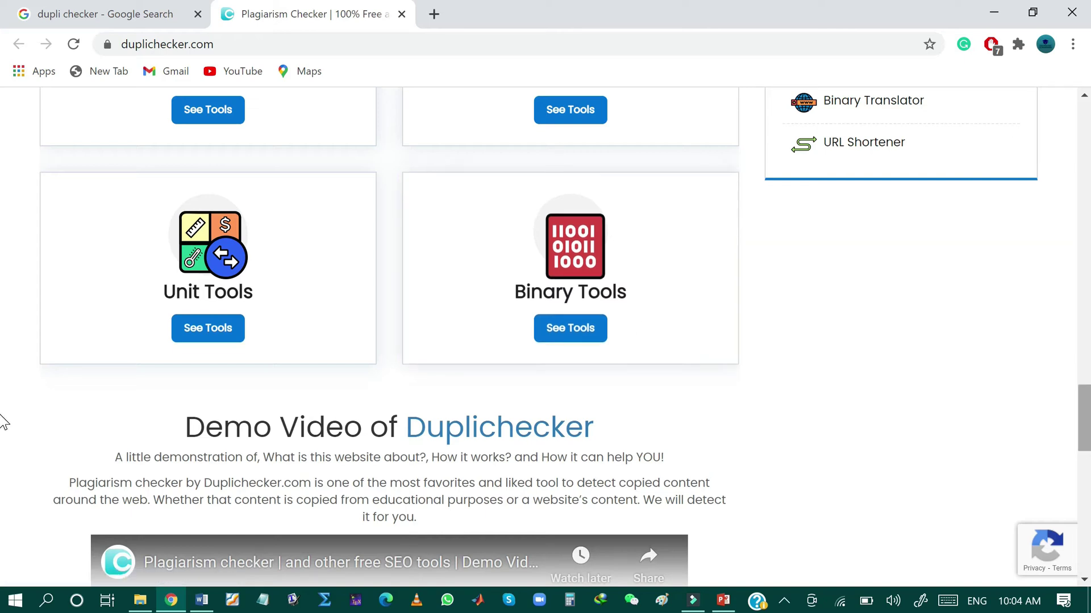
scroll(3, 422, down, 2)
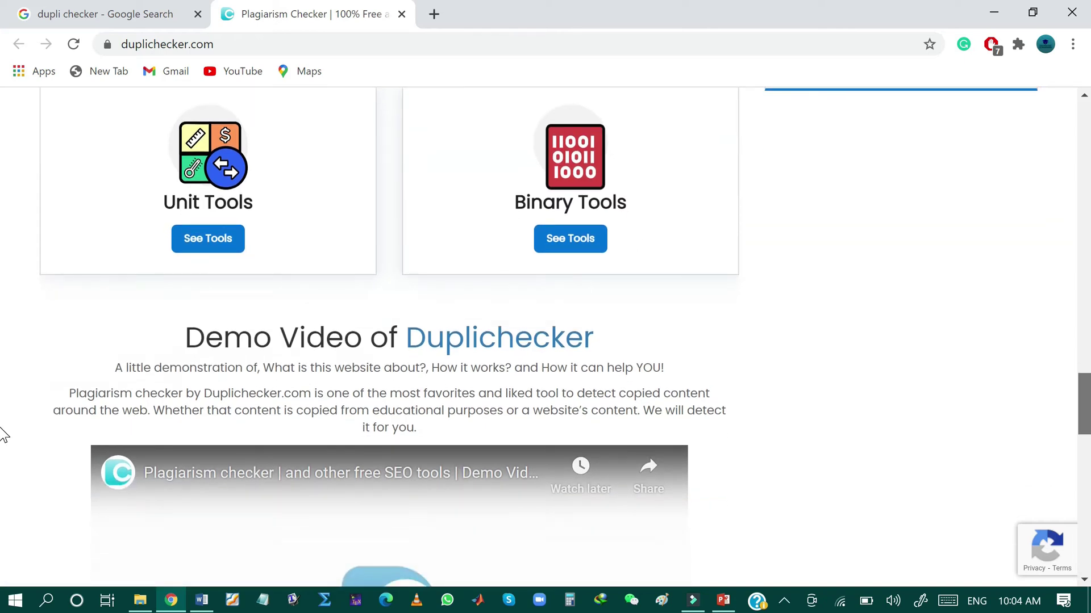
scroll(3, 434, down, 1)
scroll(3, 437, down, 1)
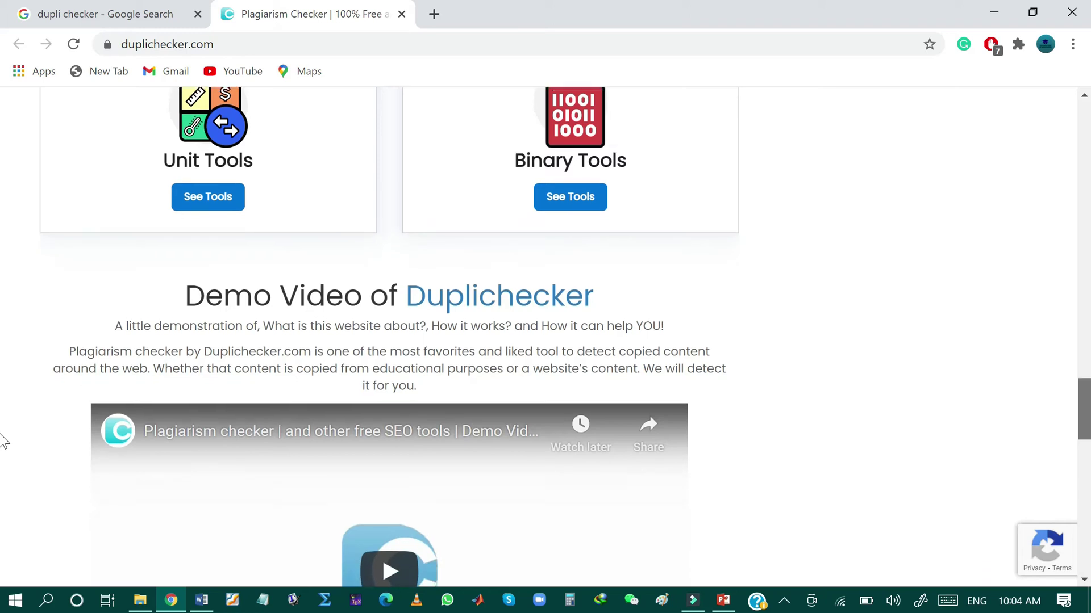
scroll(2, 420, up, 9)
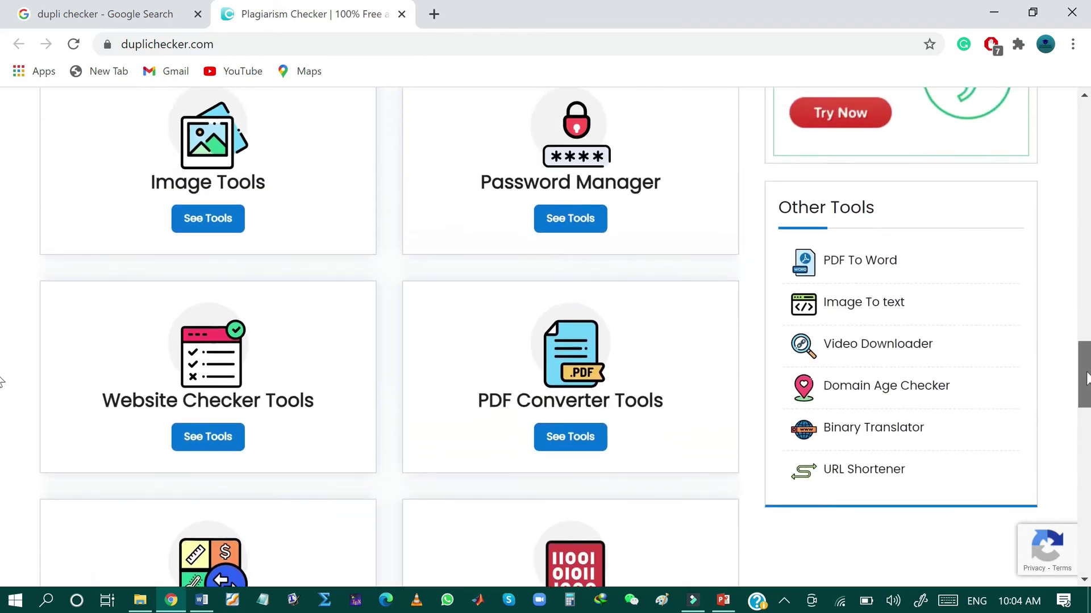
Step: Upload the Word document "Women Safety Patrolling Robot Thesis - Plagiarized" from the Lec 03 Plagiarism folder into the plagiarism checker
drag(1082, 341, 1082, 187)
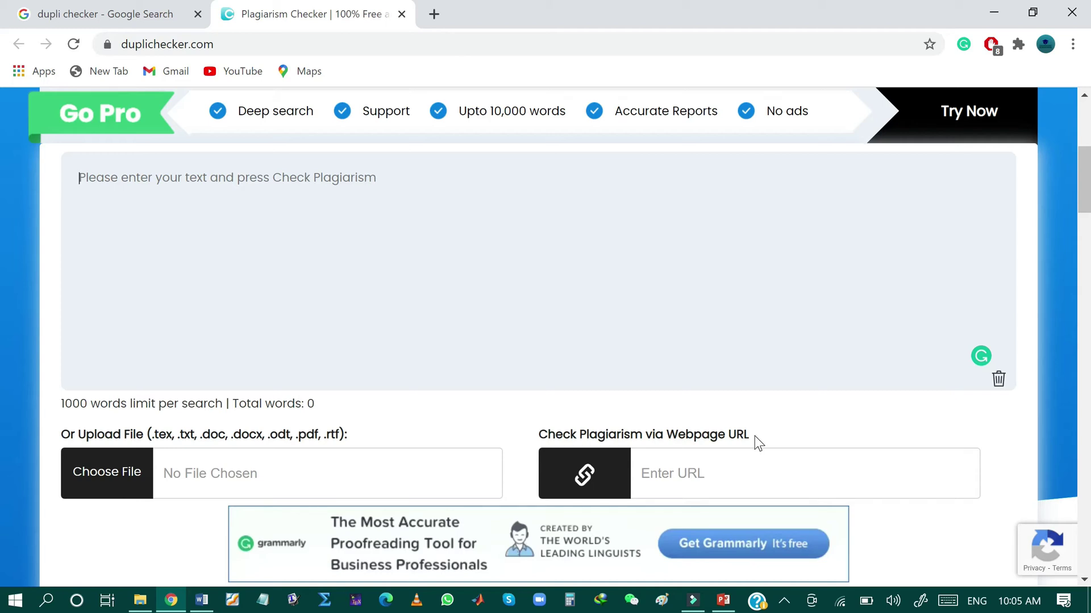
scroll(754, 435, down, 2)
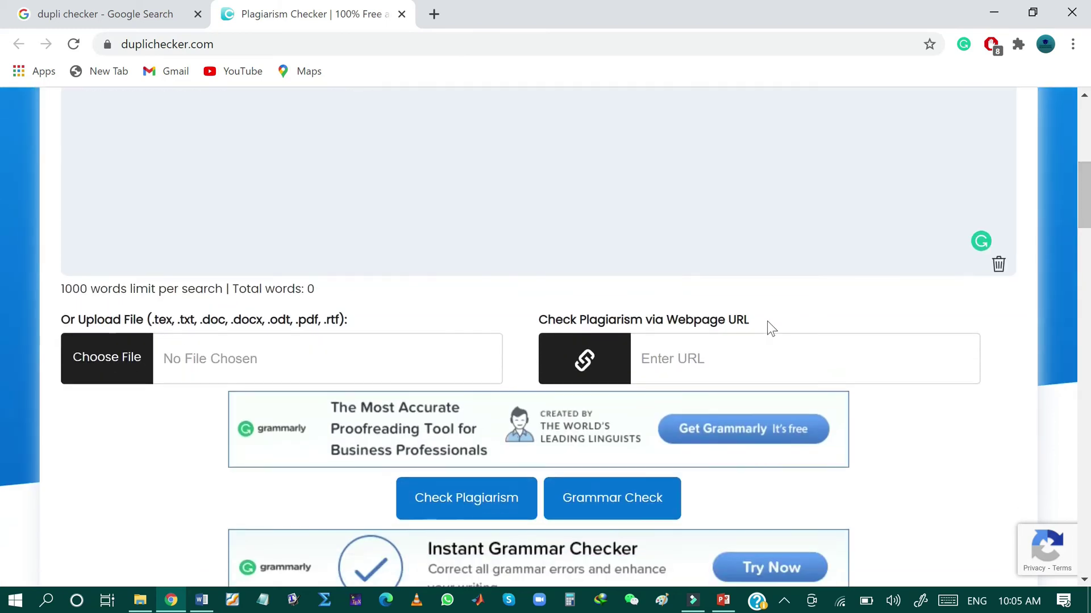
click(772, 358)
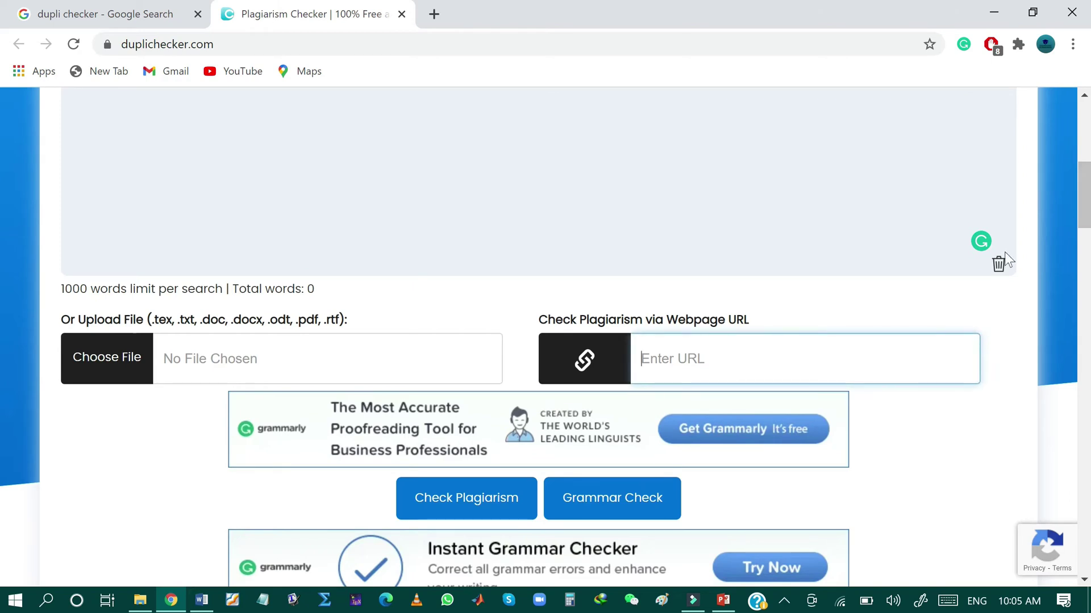
scroll(3, 222, up, 3)
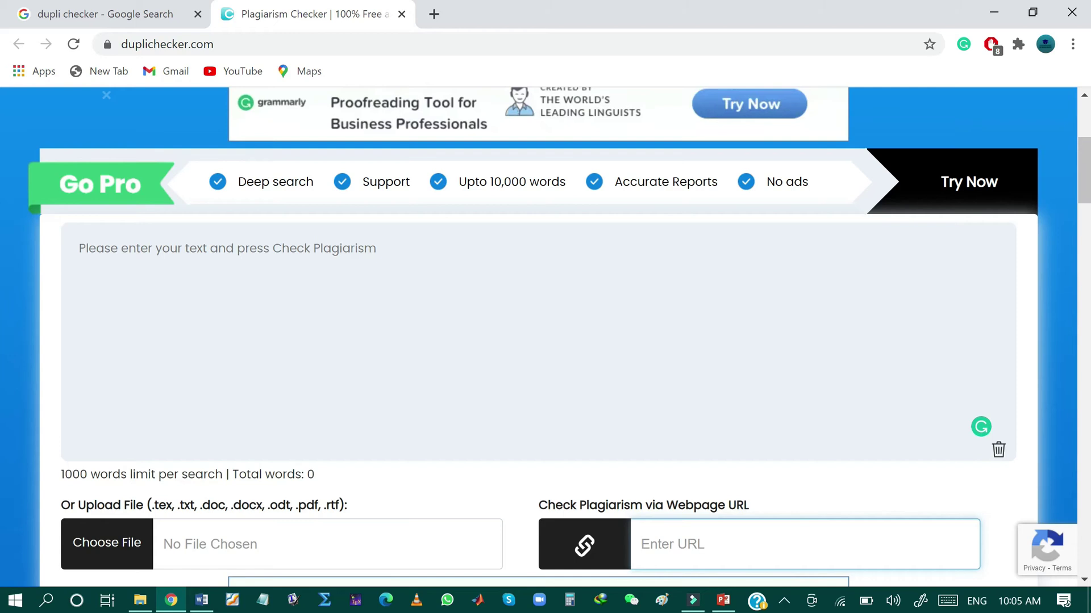
click(104, 554)
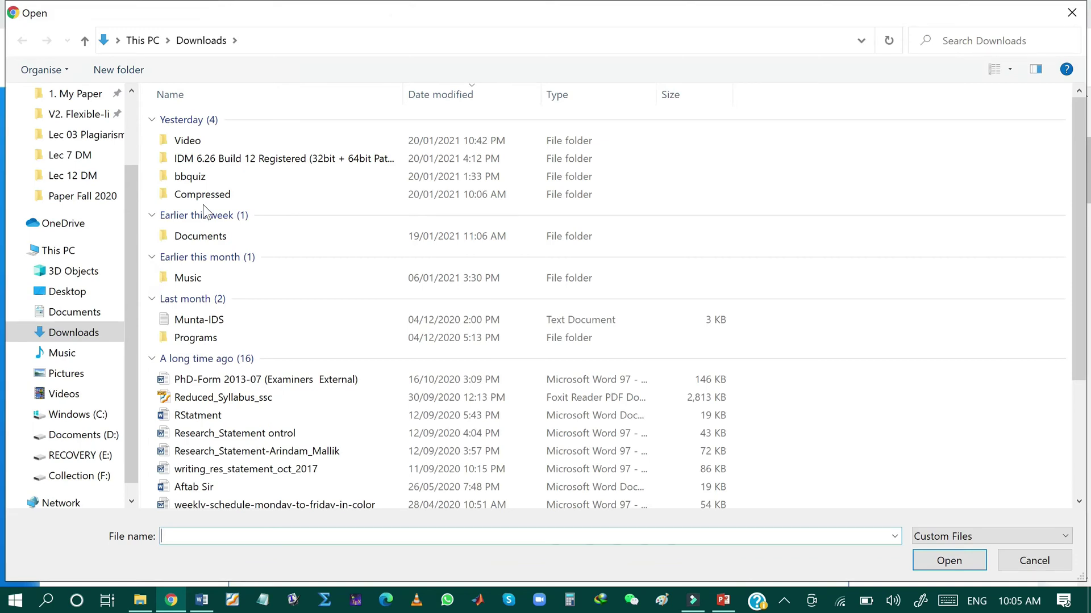
click(85, 135)
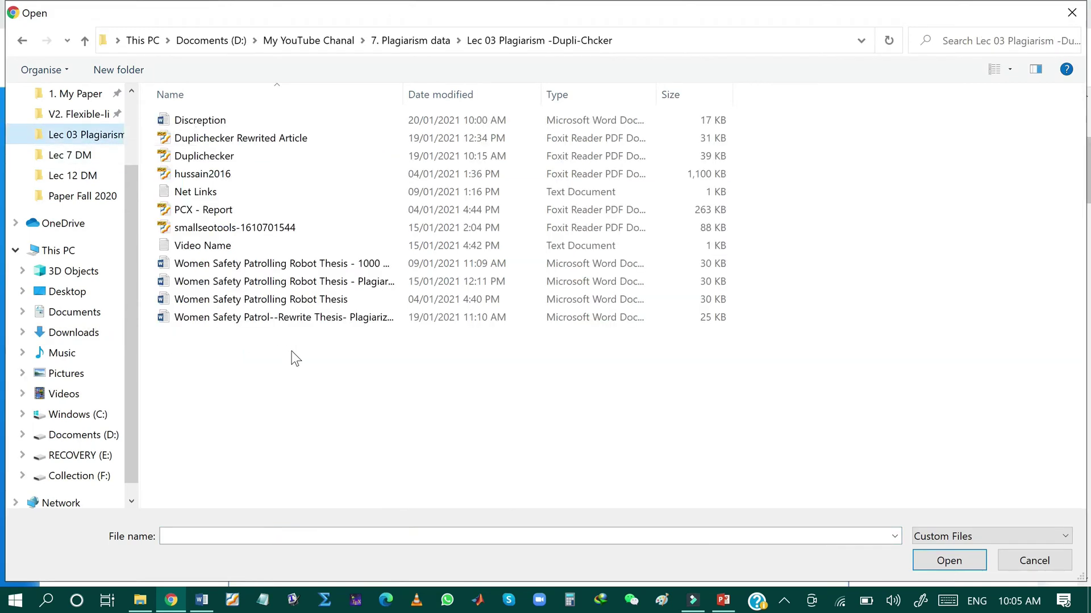
double_click(337, 284)
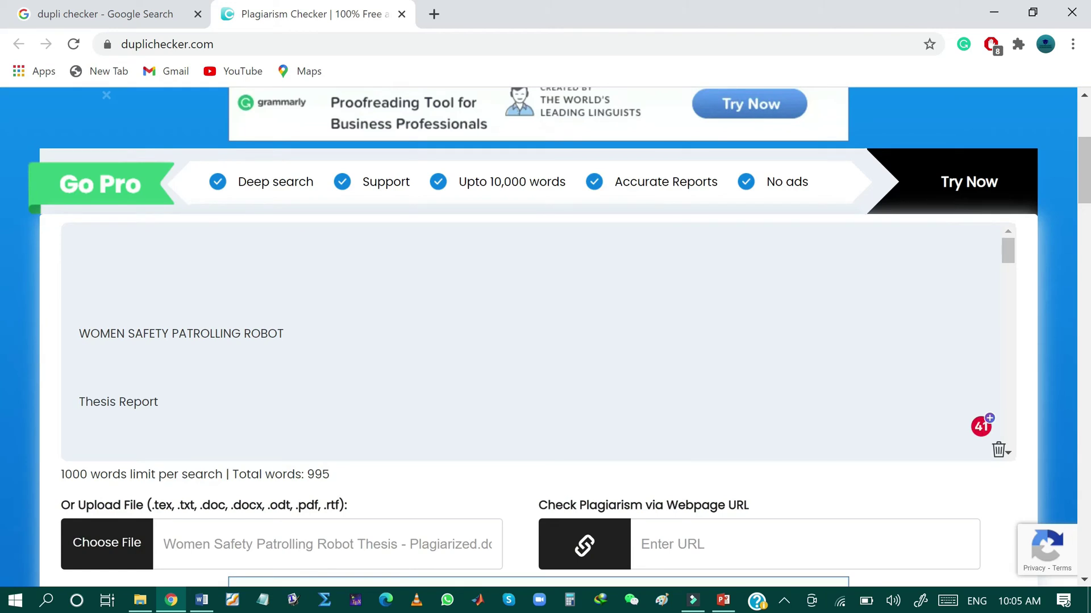
Step: Look over the loaded thesis text and run the plagiarism check on it
drag(1011, 251, 1013, 335)
scroll(494, 239, down, 8)
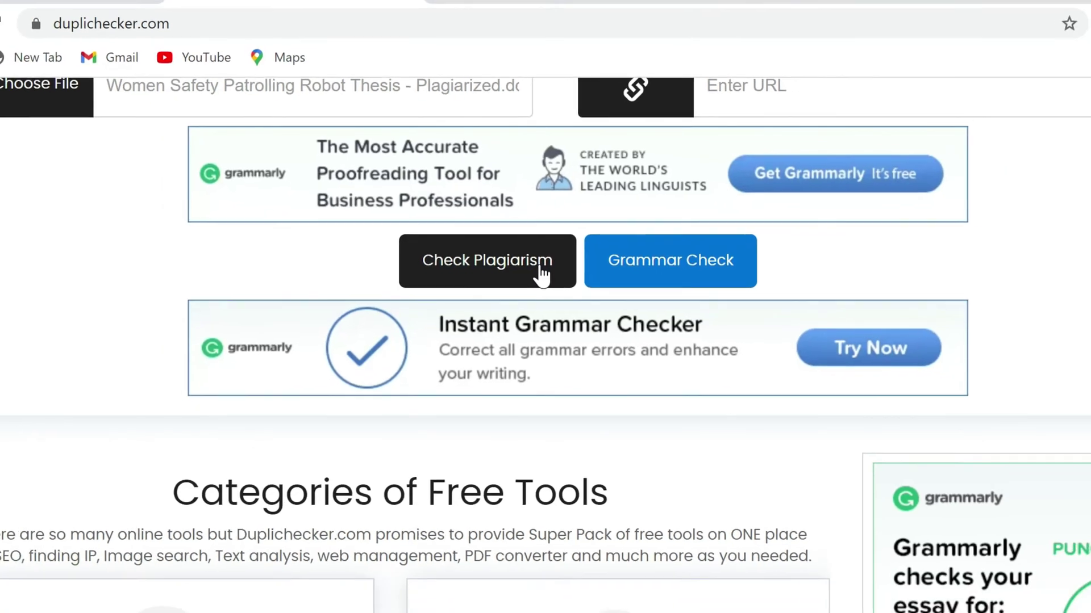
click(540, 273)
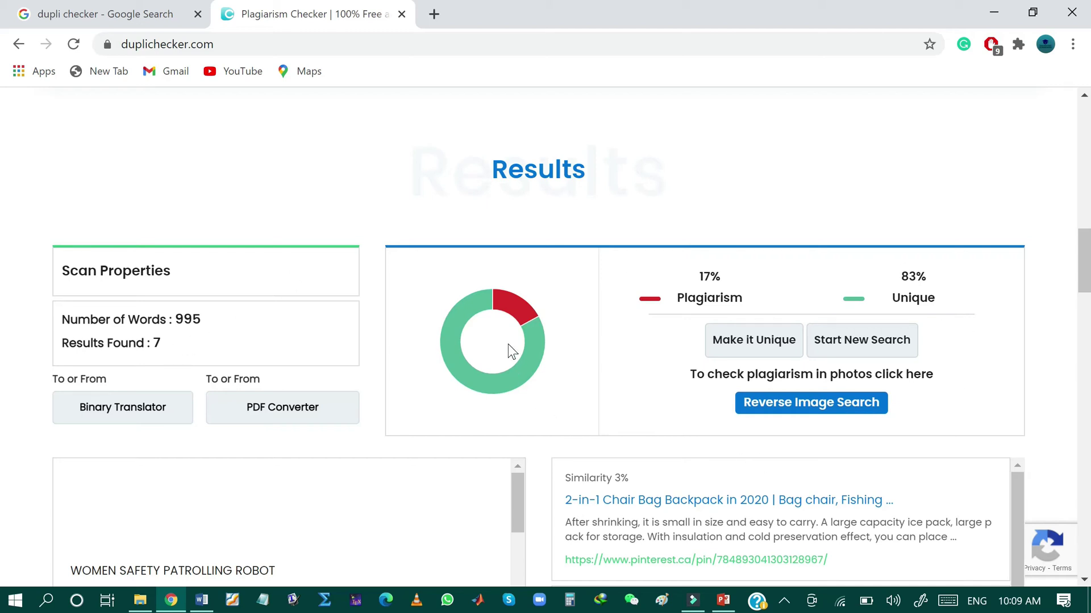
Step: Examine the plagiarism and unique shares, the highlighted passages and the matched sources in the results and in the Duplichecker.pdf report
mouse_move(530, 359)
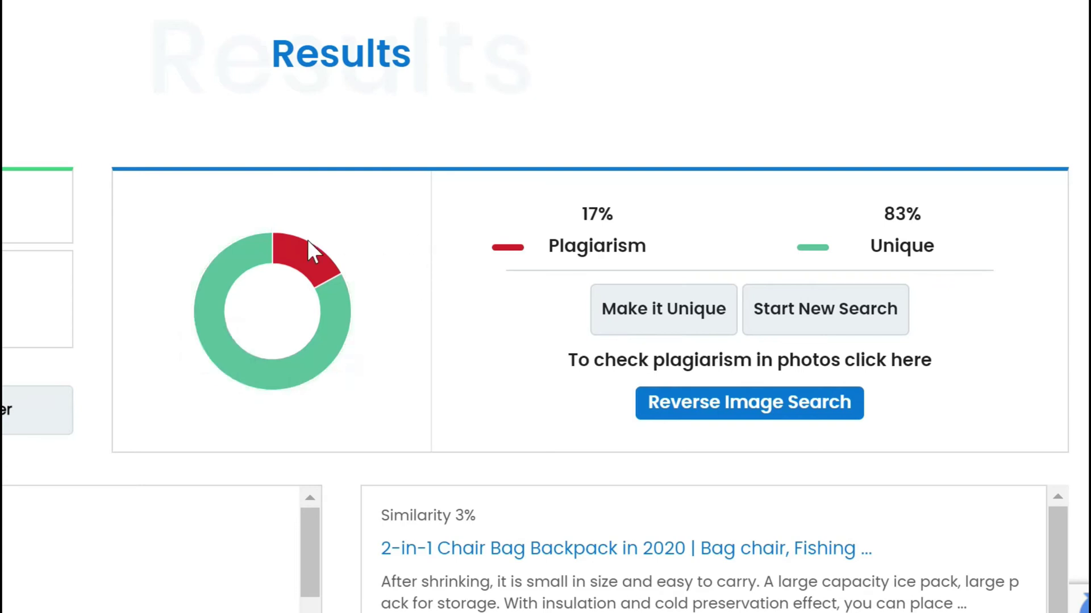
mouse_move(307, 263)
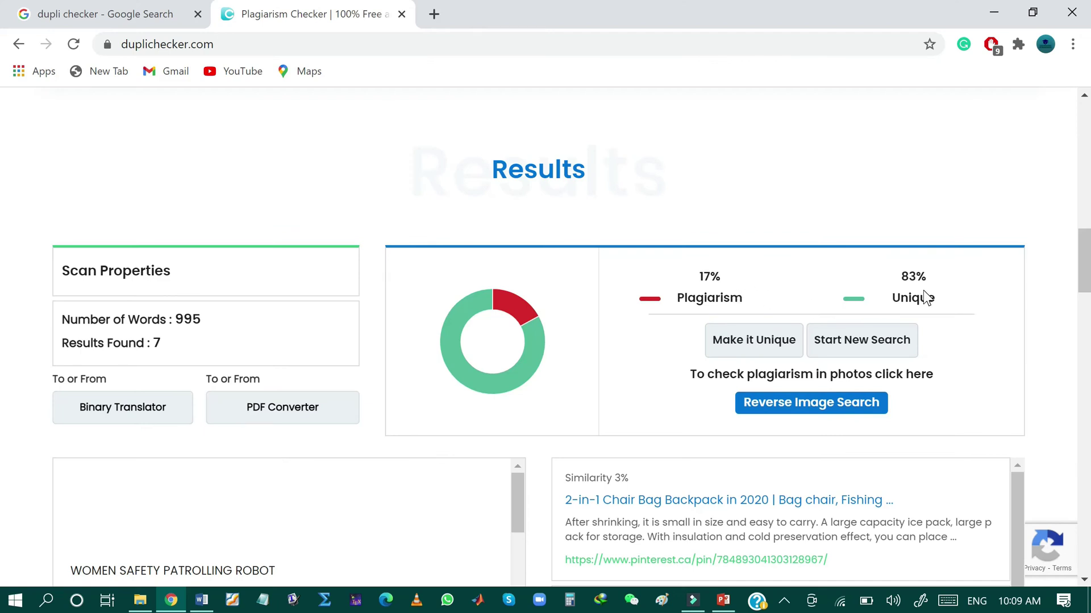
scroll(3, 271, down, 7)
scroll(6, 341, up, 1)
drag(1014, 312, 1008, 437)
drag(513, 437, 513, 424)
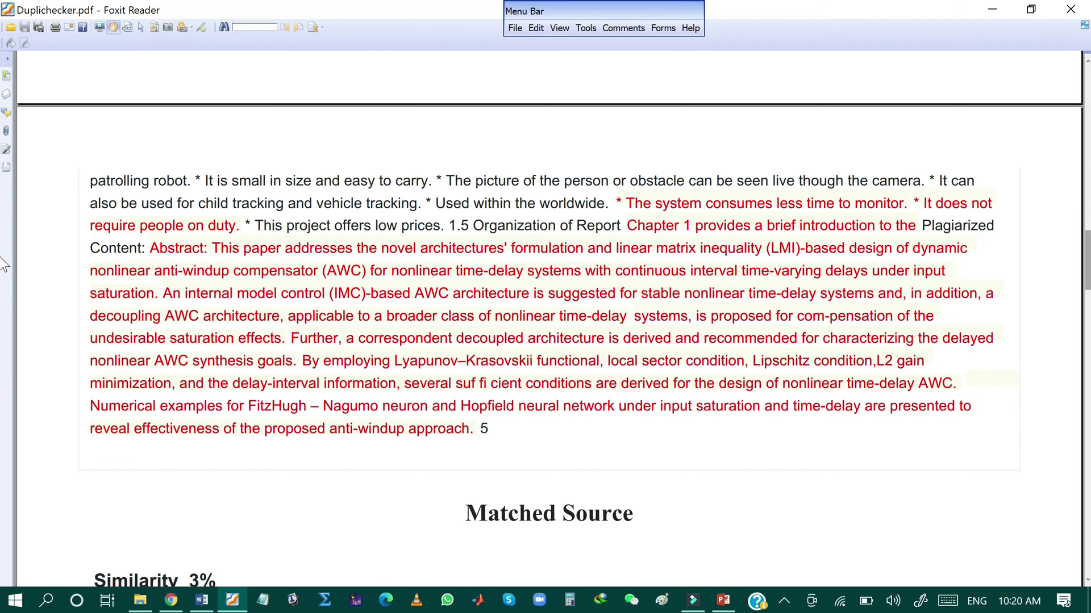
scroll(3, 264, down, 3)
scroll(3, 286, down, 3)
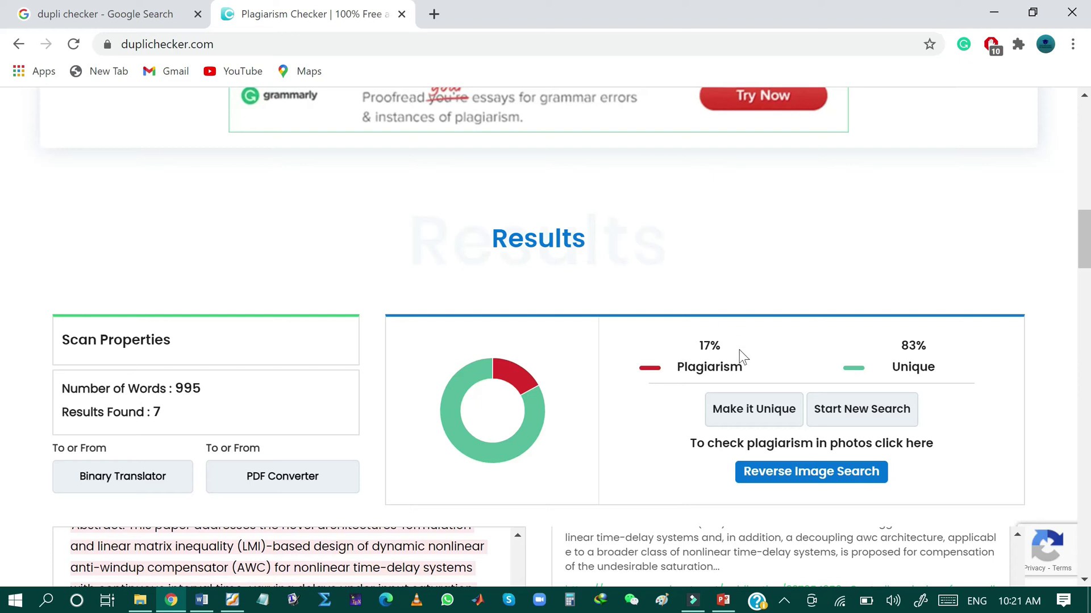
Step: Send the checked thesis to the Paraphrasing Tool with Make it Unique and rewrite the article
scroll(702, 126, down, 1)
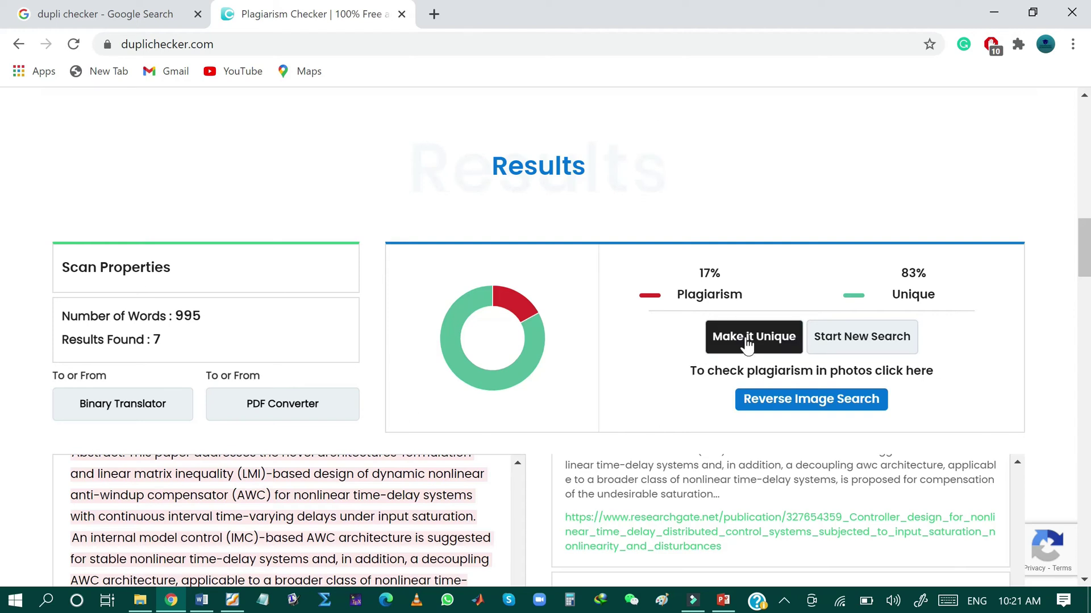
click(747, 337)
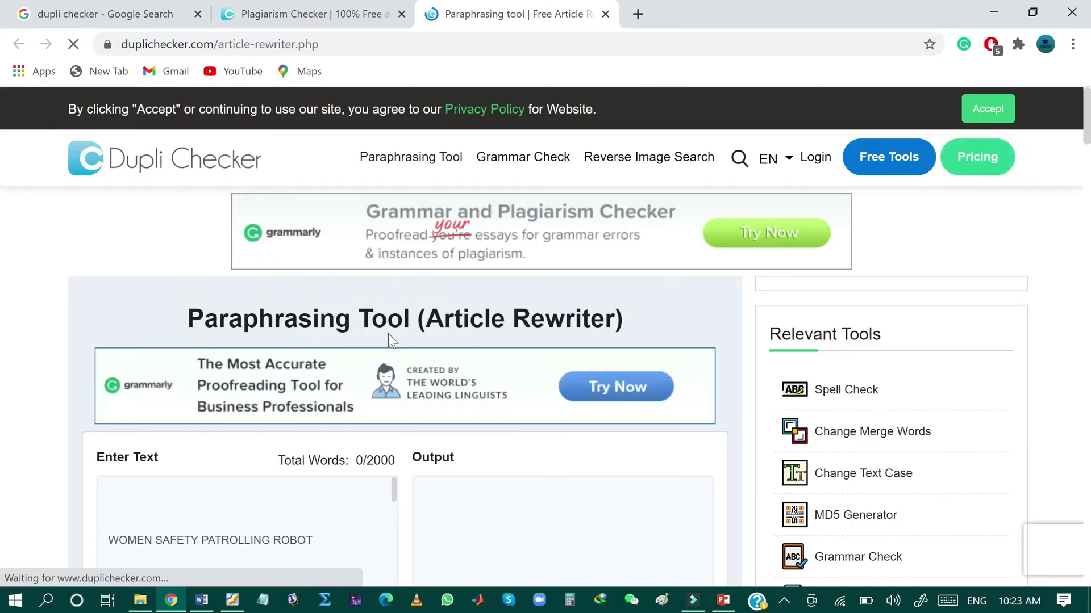
drag(188, 320, 638, 310)
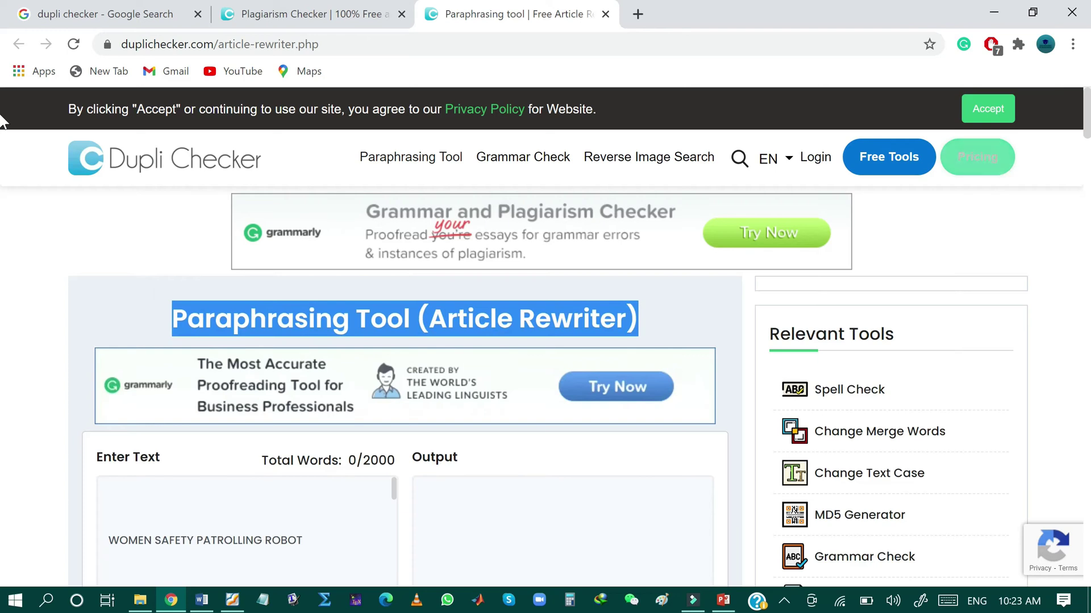
scroll(3, 137, down, 2)
scroll(3, 136, down, 3)
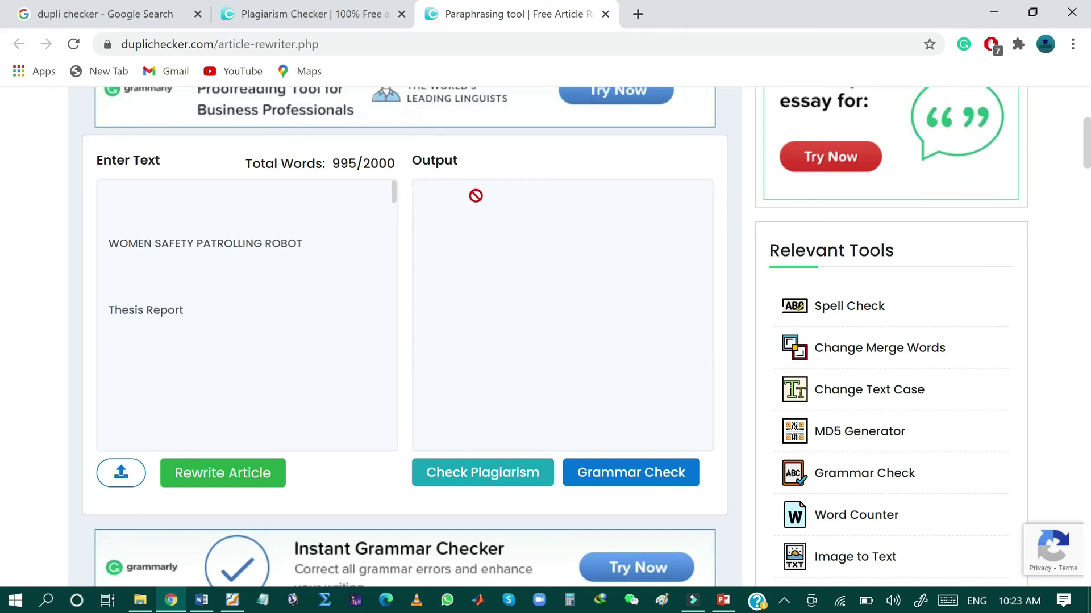
click(252, 484)
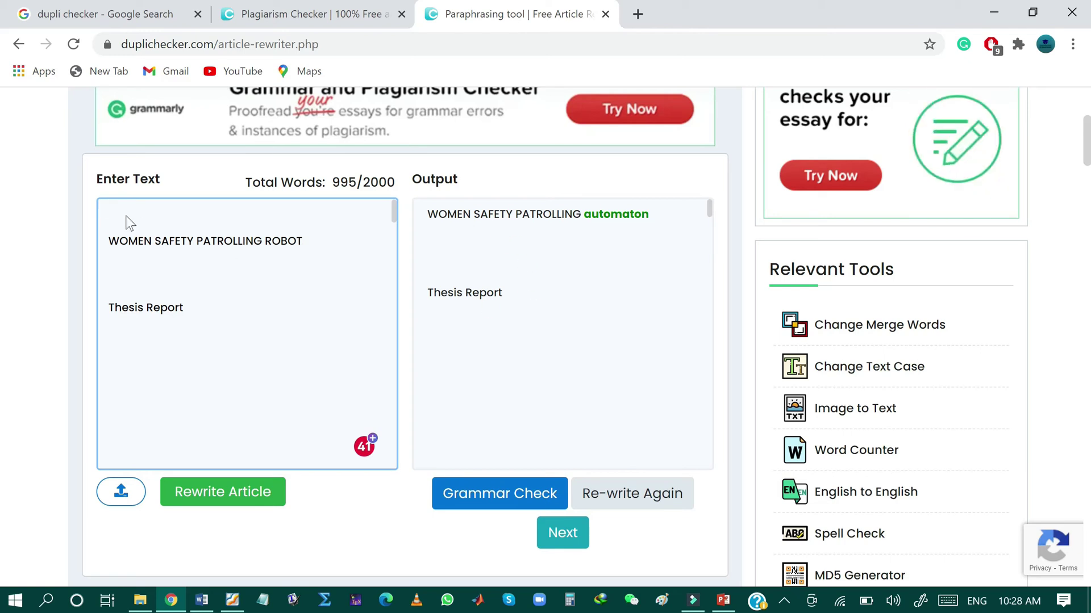
Step: Compare the original abstract with the reworded passages in the paraphrased output
drag(393, 211, 393, 244)
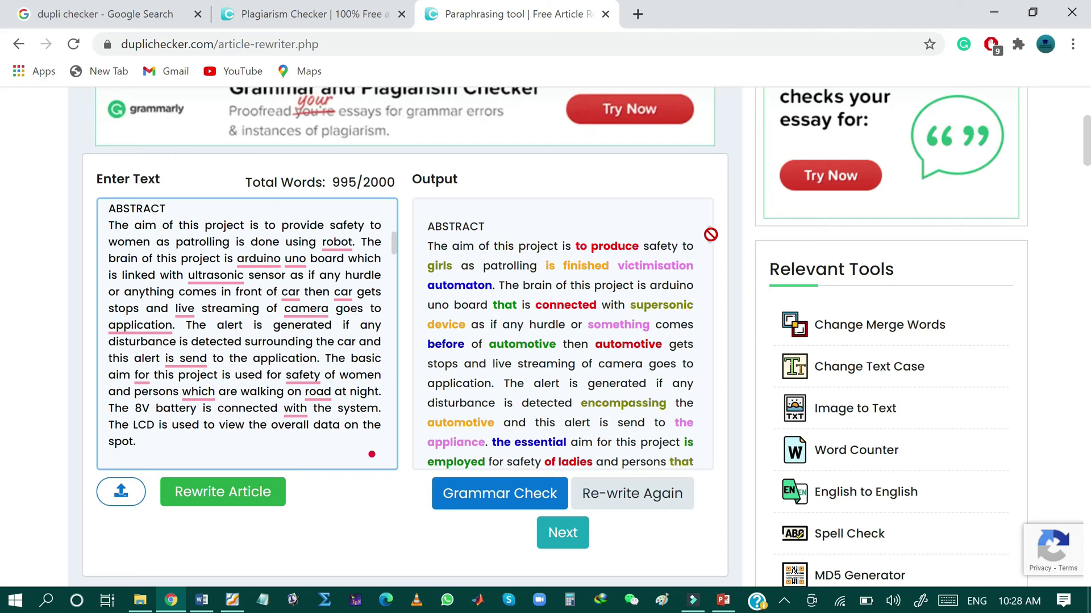
scroll(710, 235, down, 15)
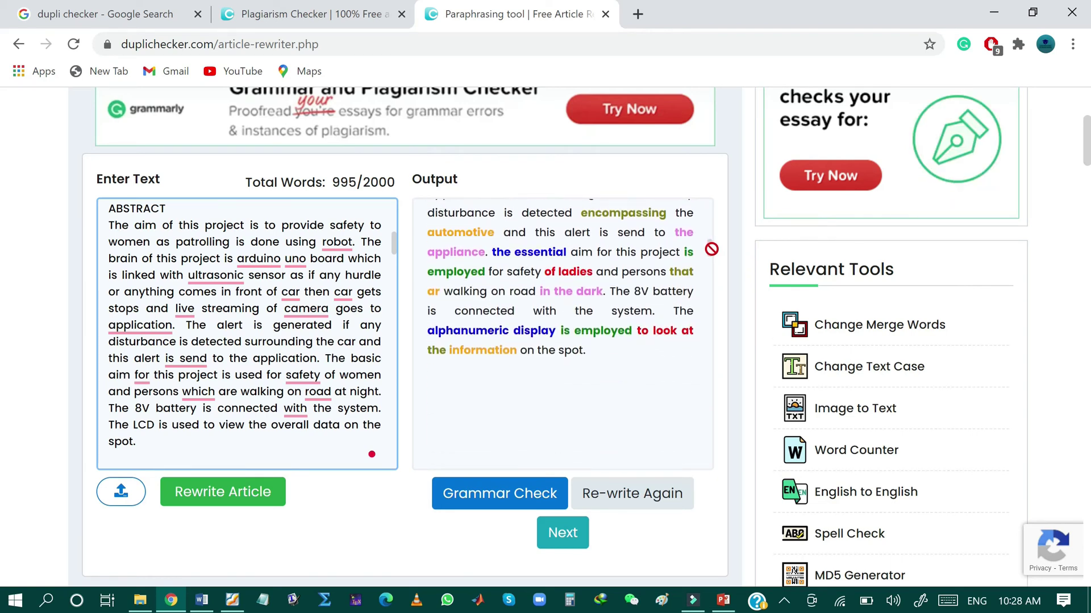
drag(712, 259, 711, 365)
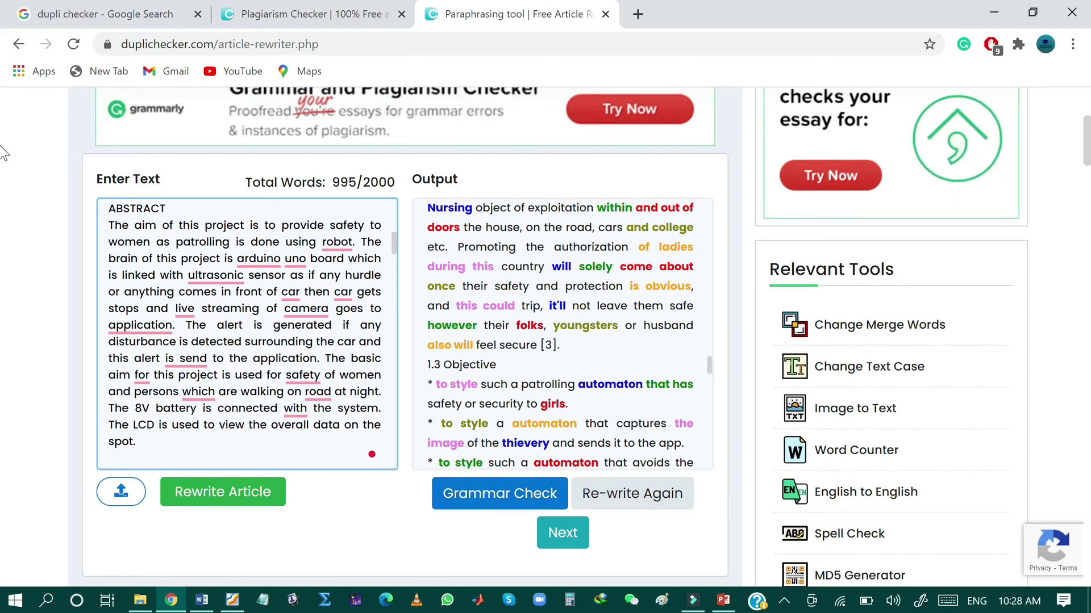
Step: Proceed with the rewritten output and send it to the plagiarism checker
scroll(3, 166, down, 2)
scroll(3, 166, down, 2)
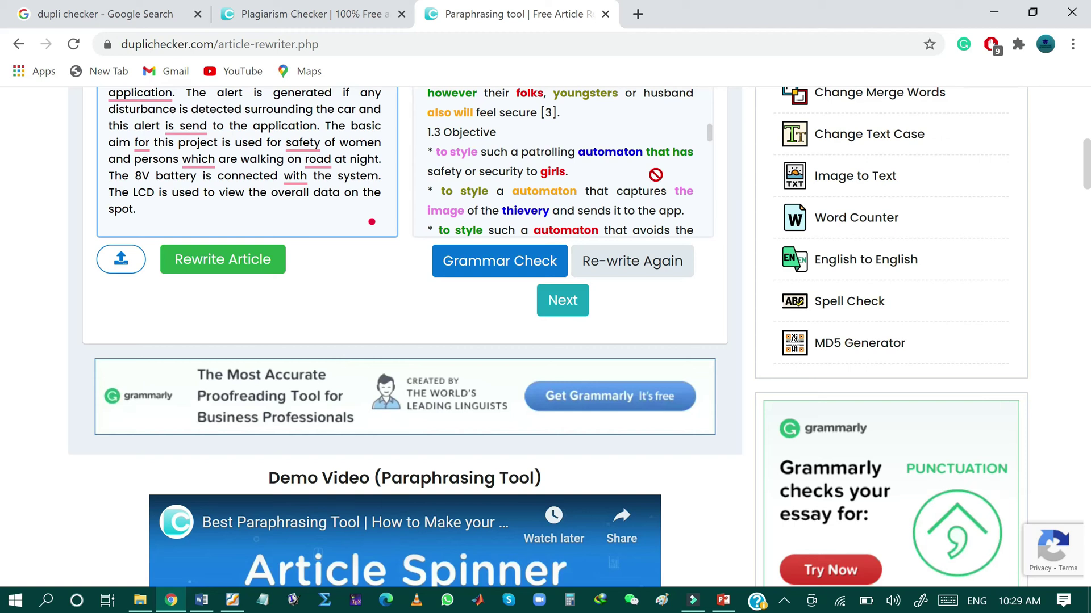
click(578, 301)
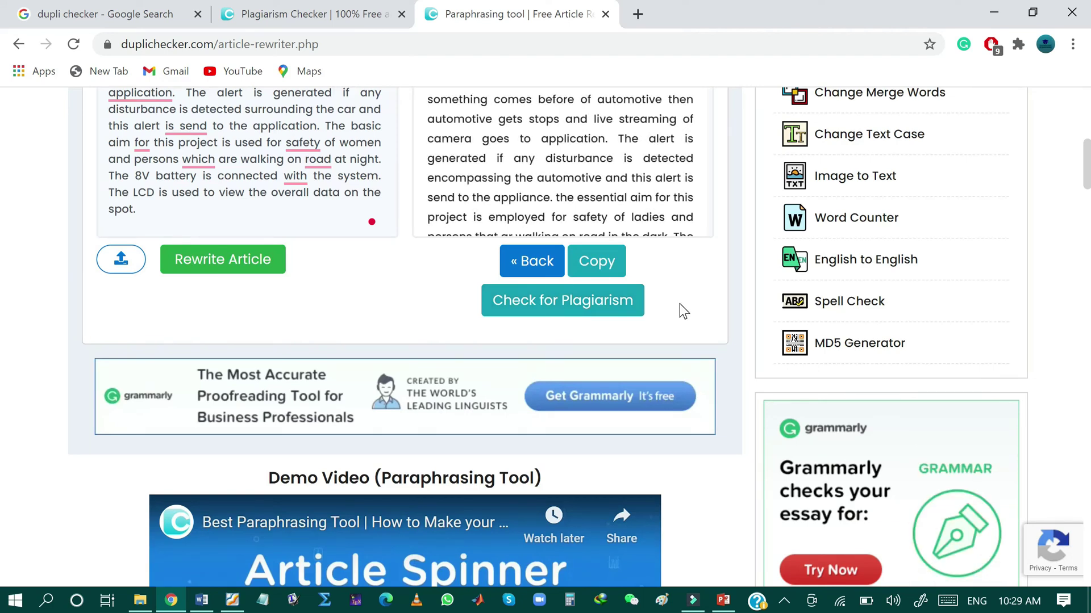
click(580, 302)
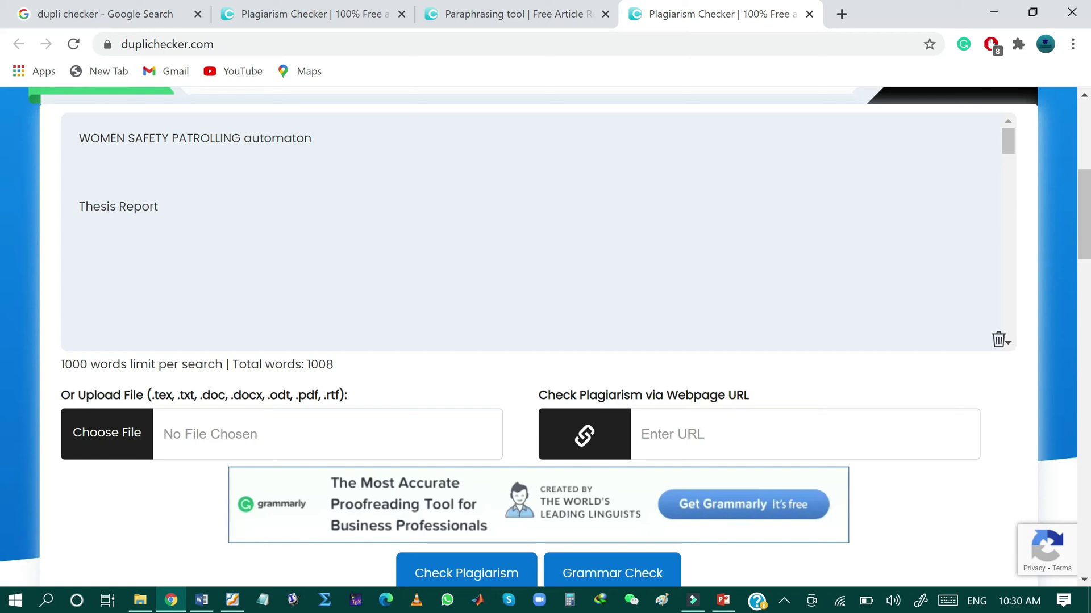
Step: Try to run the plagiarism check on the rewritten thesis, and choose to reduce the words instead of going Pro
scroll(545, 335, down, 2)
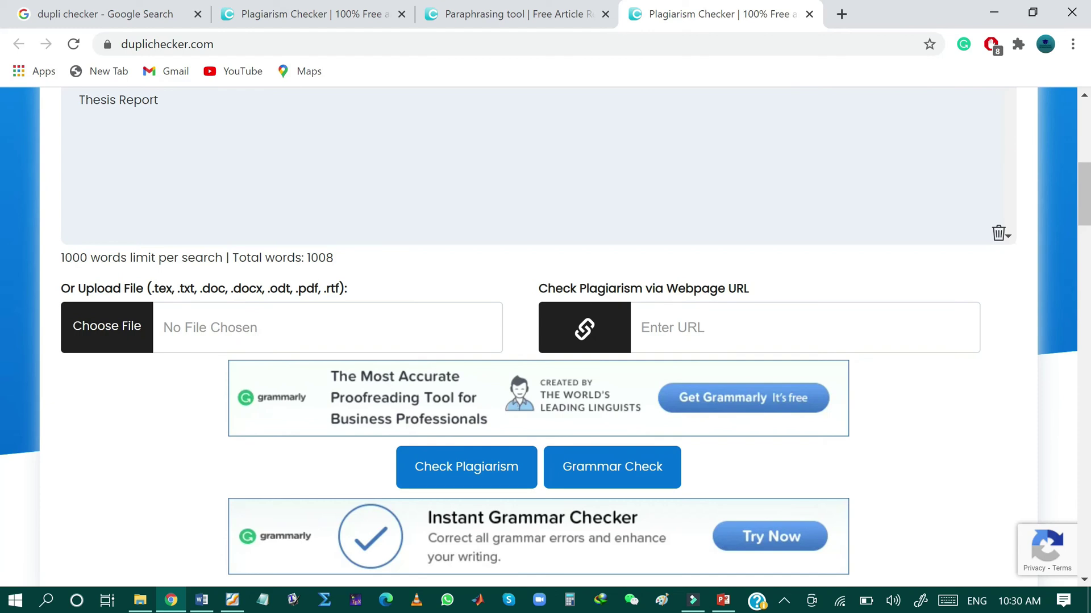
click(492, 476)
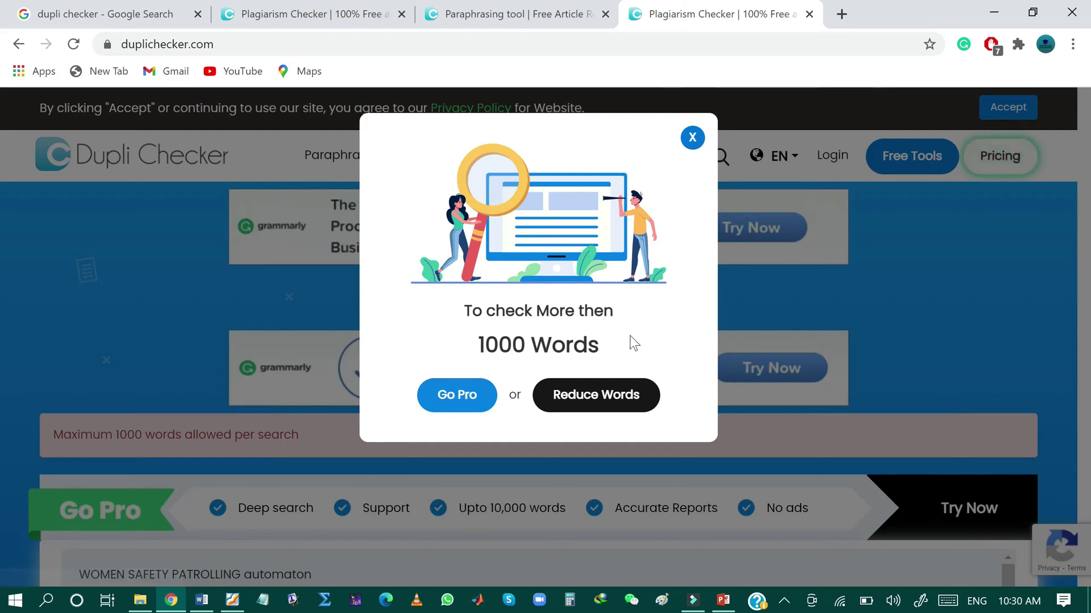
click(622, 410)
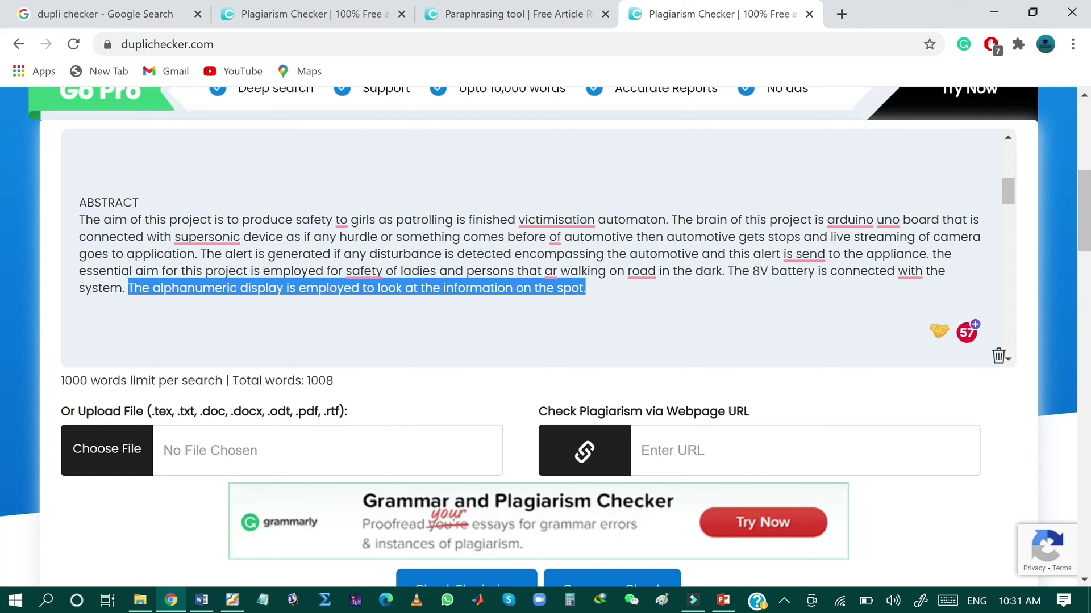
Step: Delete the abstract's last sentence, "The alphanumeric display is employed to look at the information on the spot."
key(BackSpace)
scroll(504, 475, down, 2)
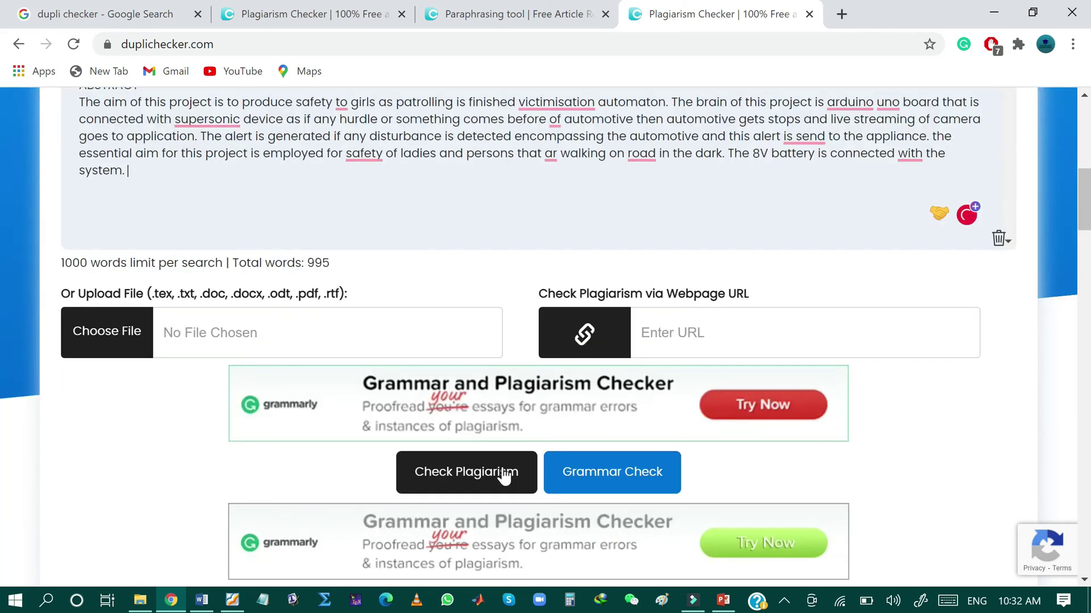
Step: Run the plagiarism check on the shortened rewritten thesis and examine the unique and plagiarized shares in the results chart
click(503, 476)
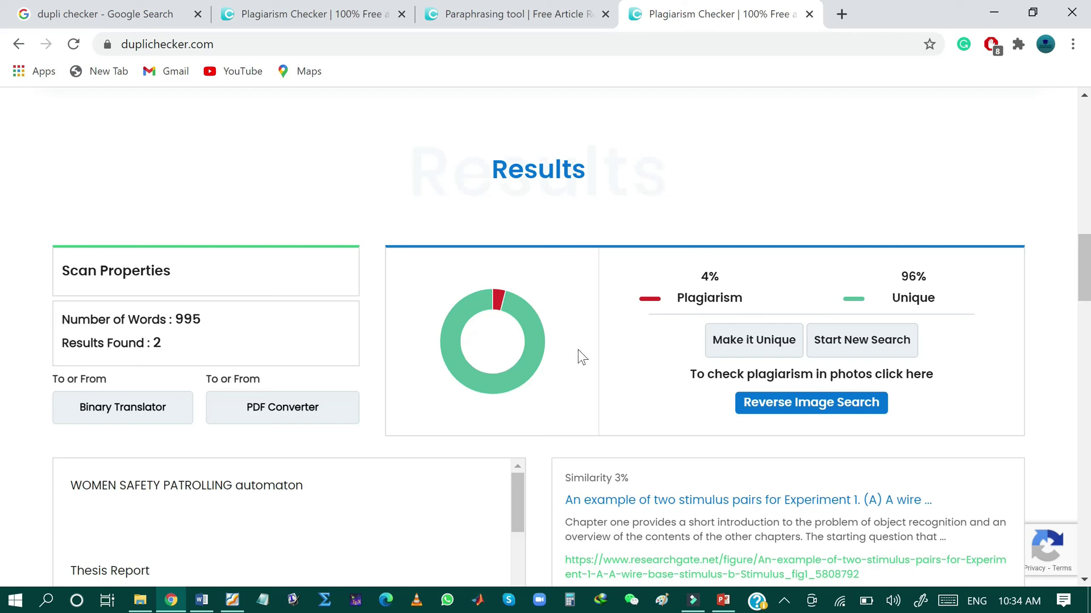
mouse_move(508, 383)
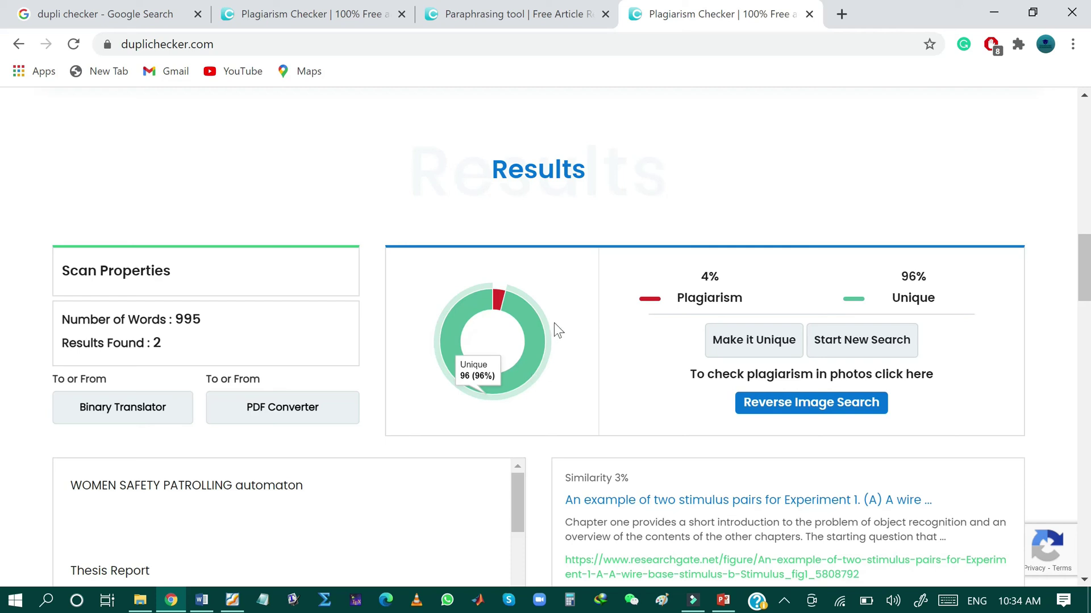
mouse_move(500, 294)
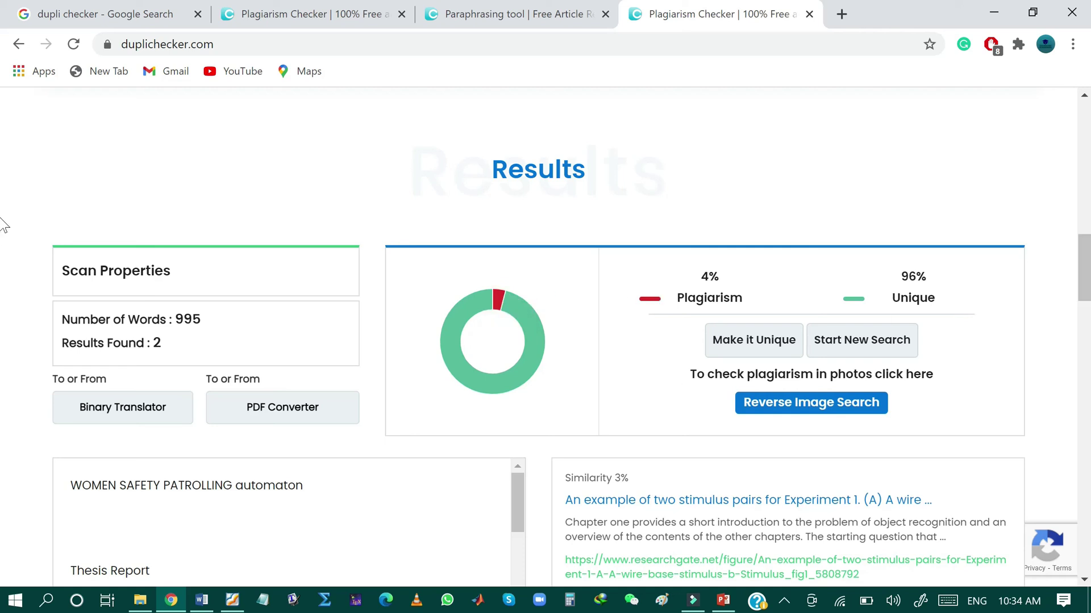
Step: Review the scanned thesis text and the matching sources listed in the plagiarism results
scroll(4, 278, down, 3)
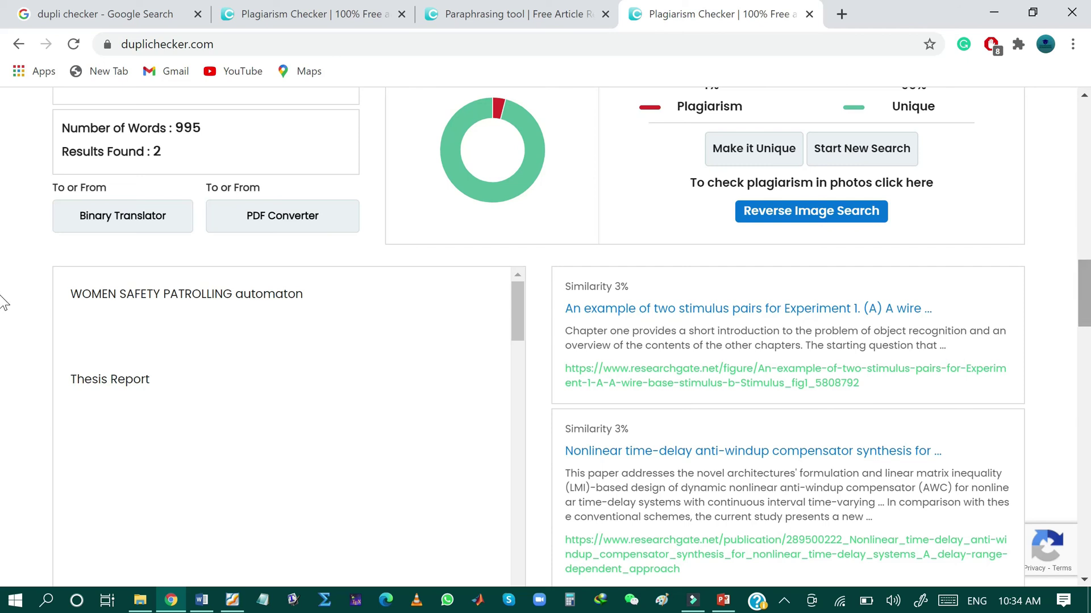
scroll(303, 190, up, 1)
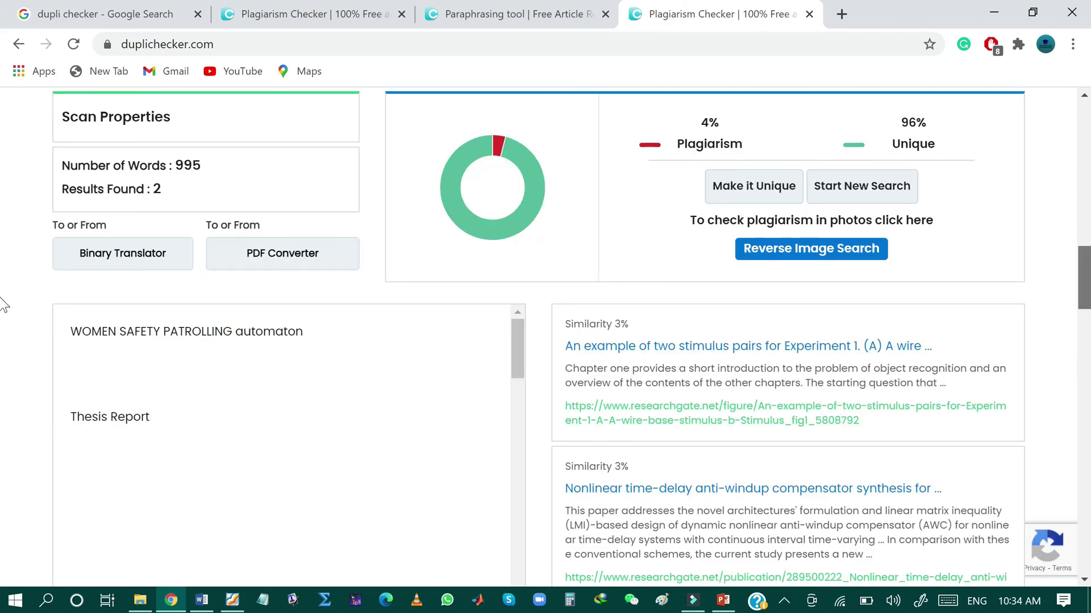
scroll(5, 307, down, 1)
drag(517, 266, 519, 480)
scroll(6, 281, up, 5)
scroll(5, 272, down, 3)
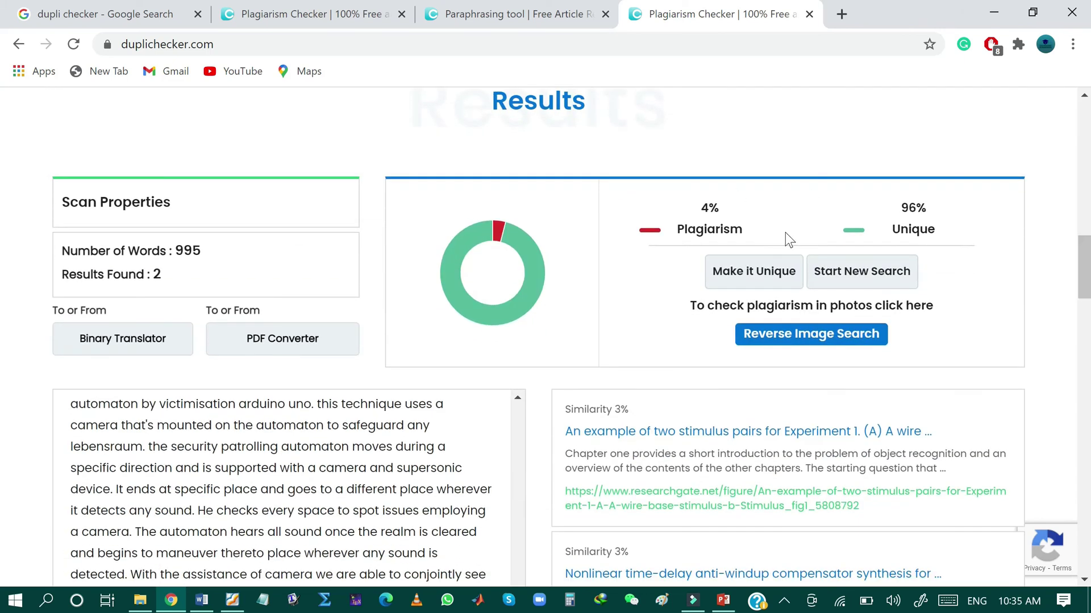
Step: Compare the original thesis's plagiarism results with those of the rewritten version, and find the report download options for the rewritten one
click(380, 25)
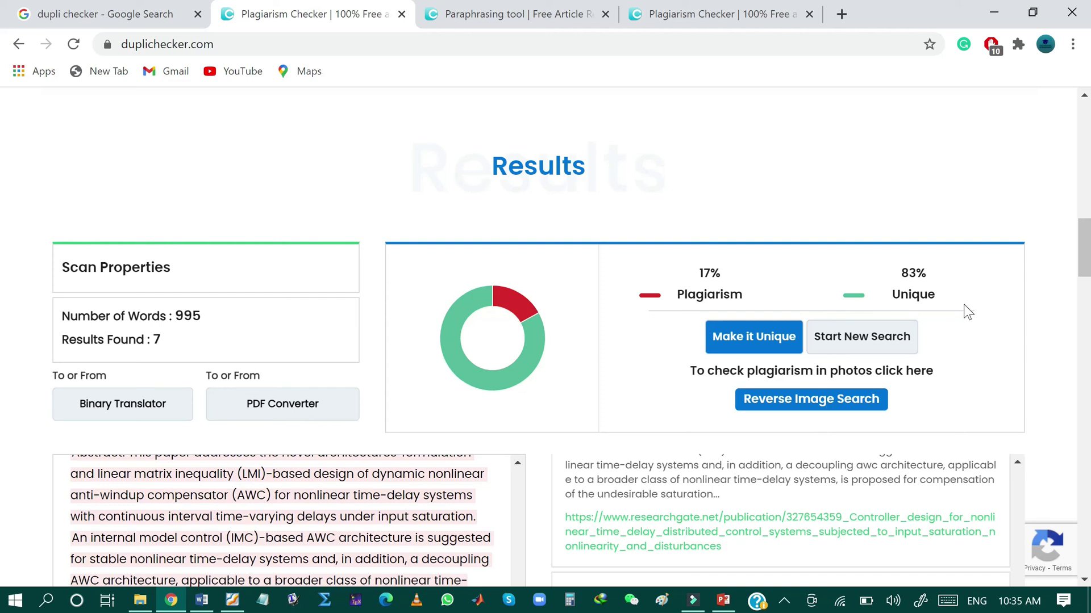
key(ctrl+4)
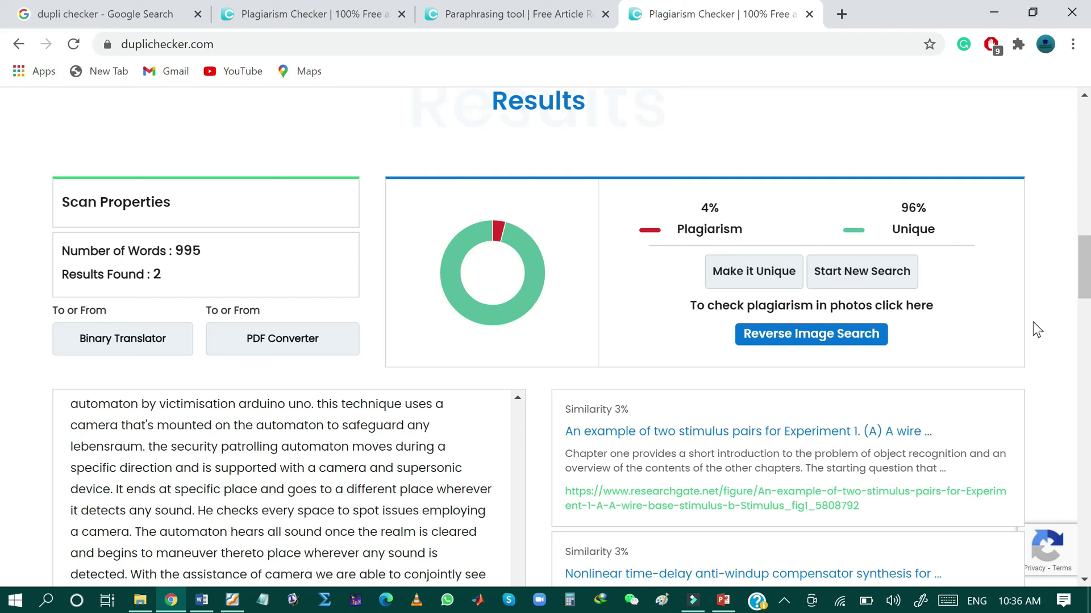
scroll(1032, 322, down, 9)
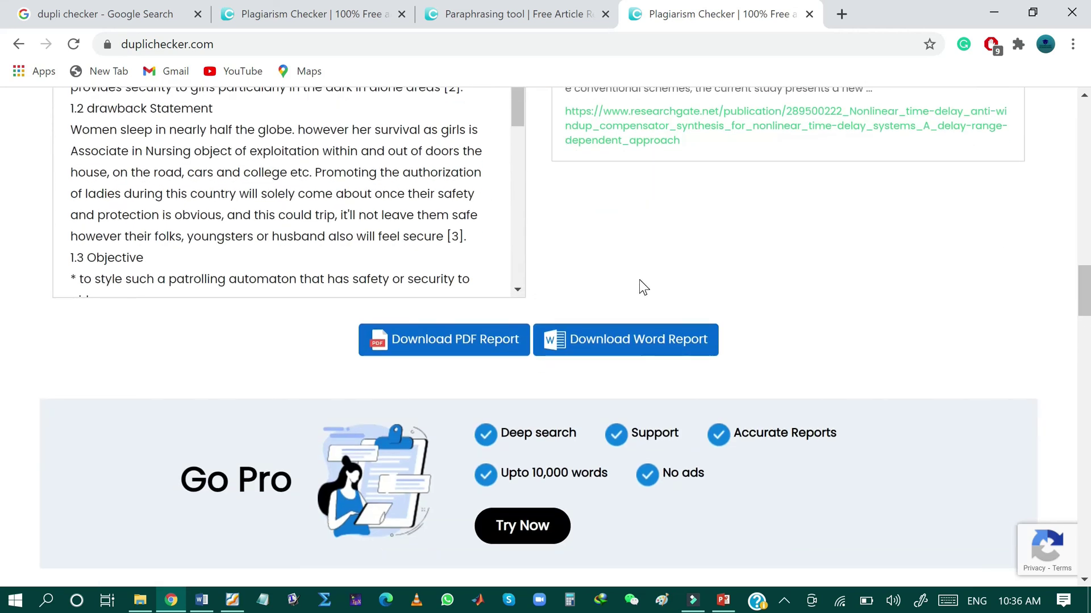